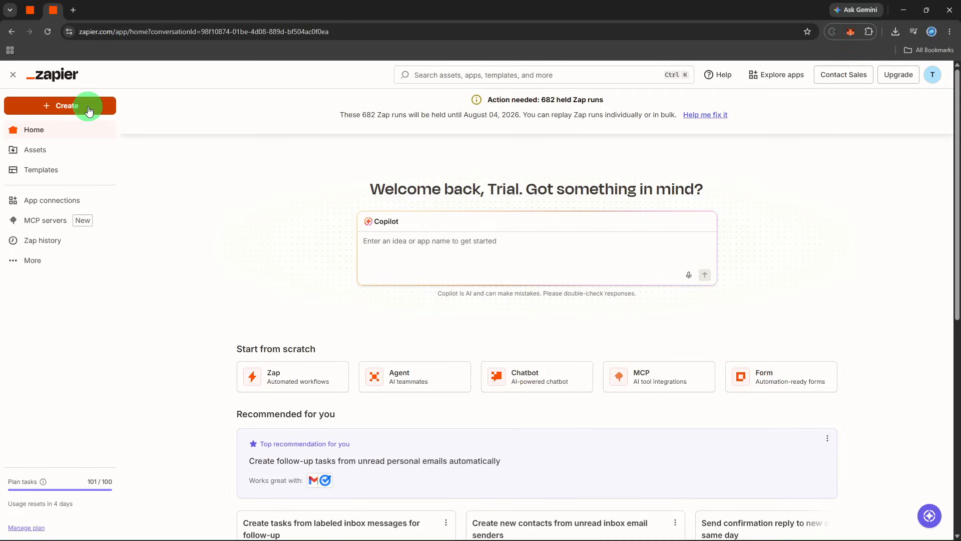
- Create a new Zap workflow and rename it "save"
{"action": "left_click", "coordinate": [89, 111]}
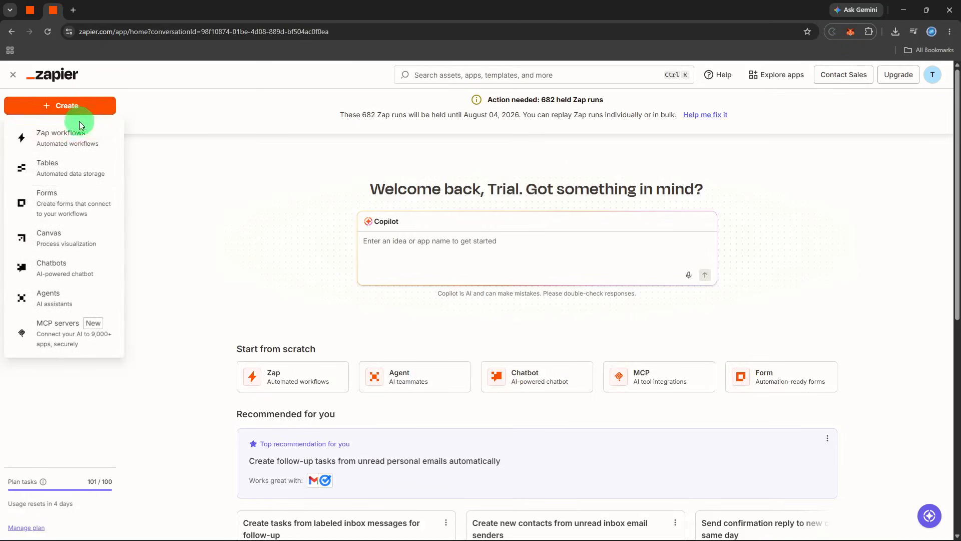
{"action": "left_click", "coordinate": [75, 134]}
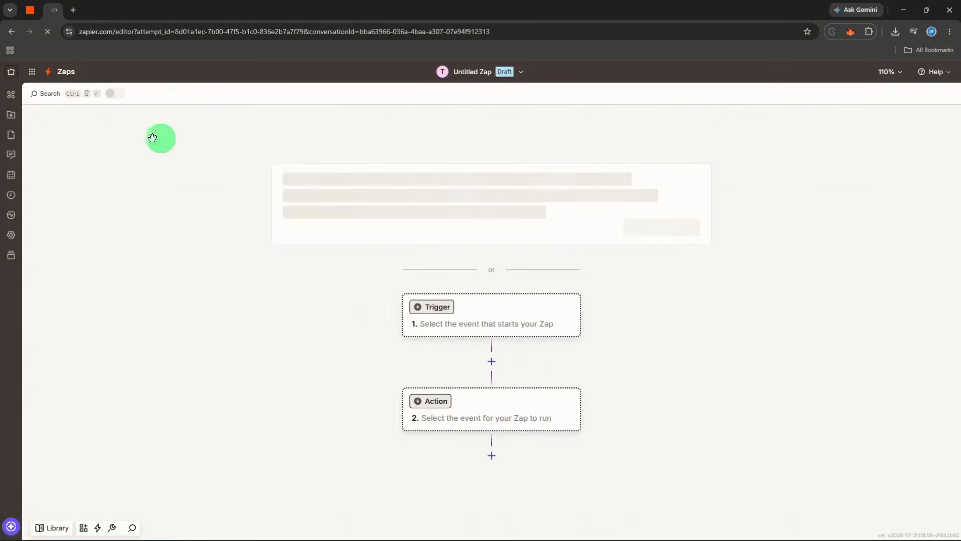
{"action": "left_click", "coordinate": [459, 71]}
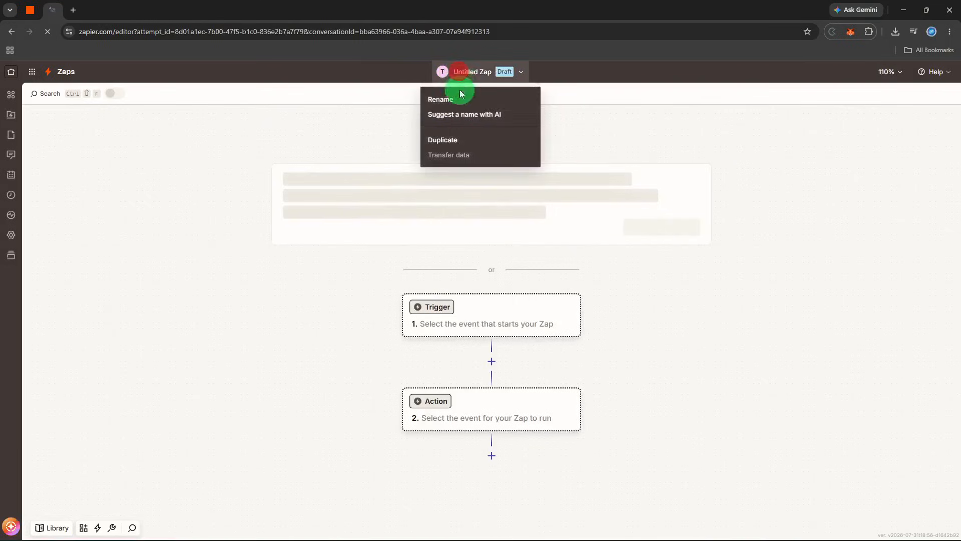
{"action": "left_click", "coordinate": [460, 98]}
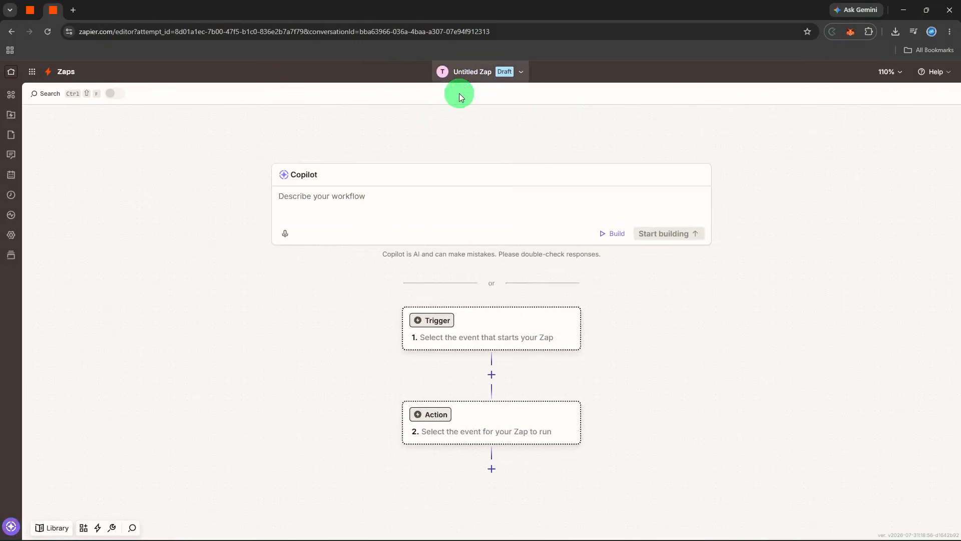
{"action": "left_click", "coordinate": [464, 79]}
{"action": "left_click", "coordinate": [459, 98]}
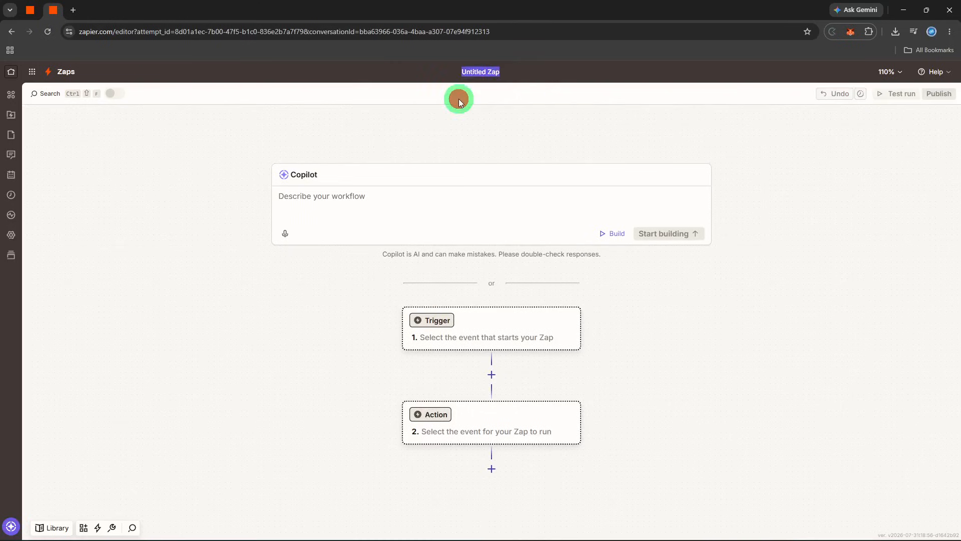
{"action": "type", "text": "save"}
{"action": "key", "text": "Return"}
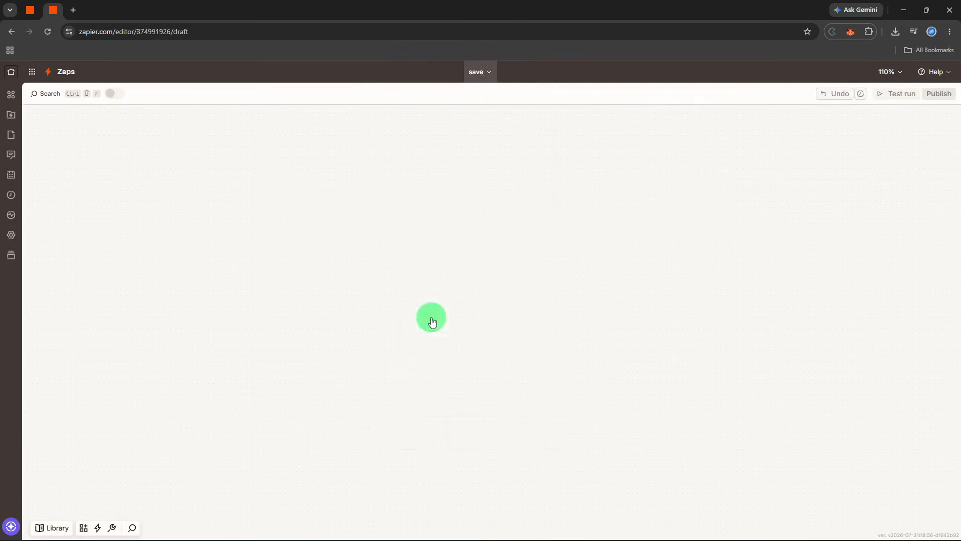
- Set the Zap's trigger to Google Sheets with the New or Updated Spreadsheet Row event, keeping the connected account
{"action": "left_click", "coordinate": [432, 320]}
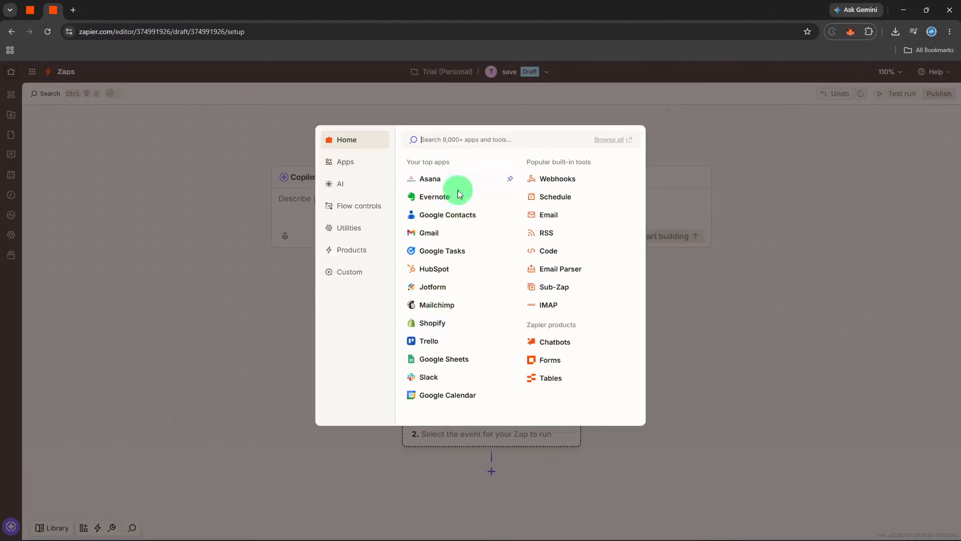
{"action": "left_click", "coordinate": [464, 364]}
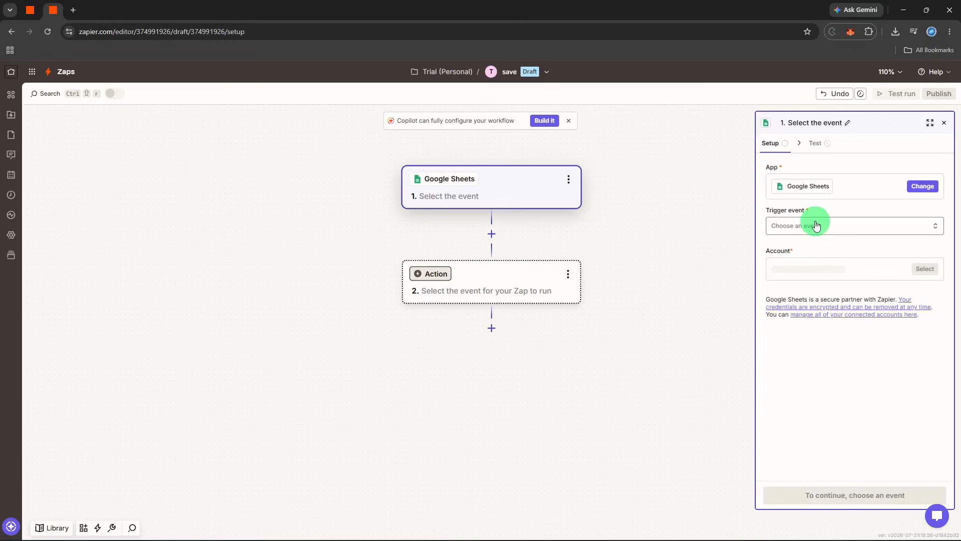
{"action": "left_click", "coordinate": [818, 235]}
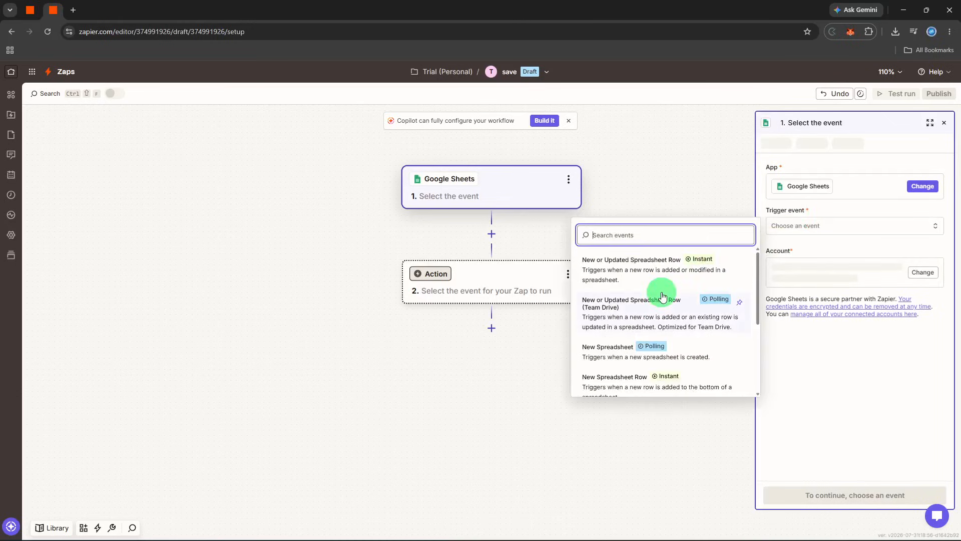
{"action": "left_click", "coordinate": [662, 276]}
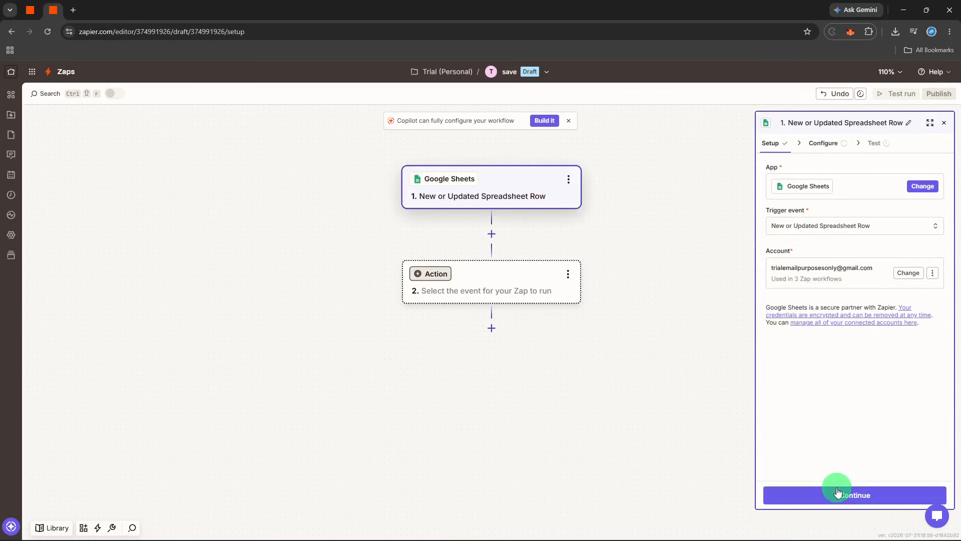
{"action": "left_click", "coordinate": [836, 493]}
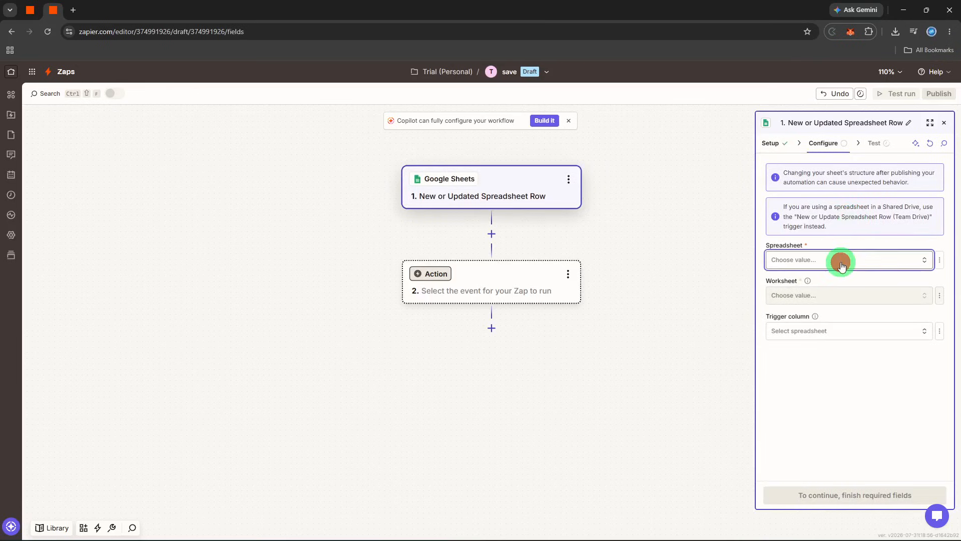
- Configure the trigger with the Forms Event spreadsheet and its Sheet1 worksheet, and test the trigger
{"action": "left_click", "coordinate": [842, 266]}
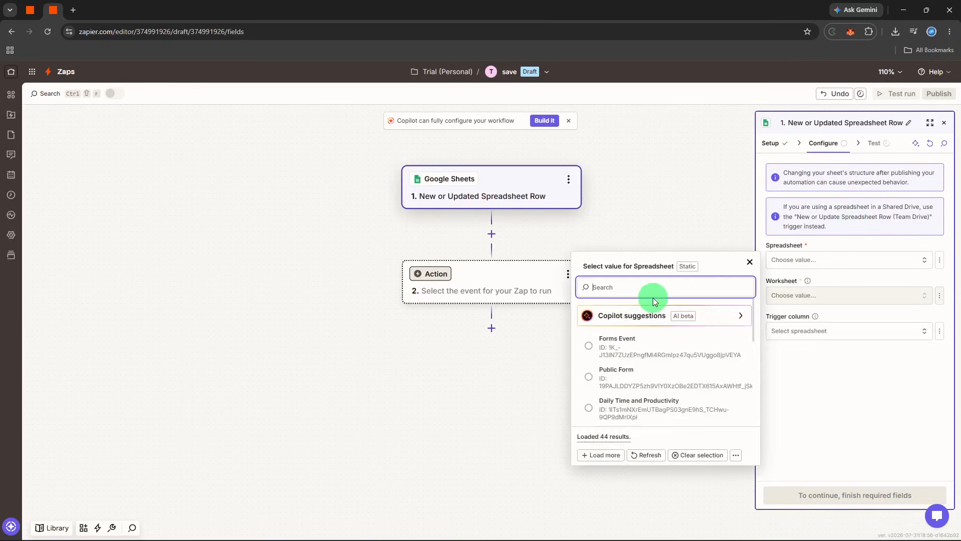
{"action": "left_click", "coordinate": [618, 339]}
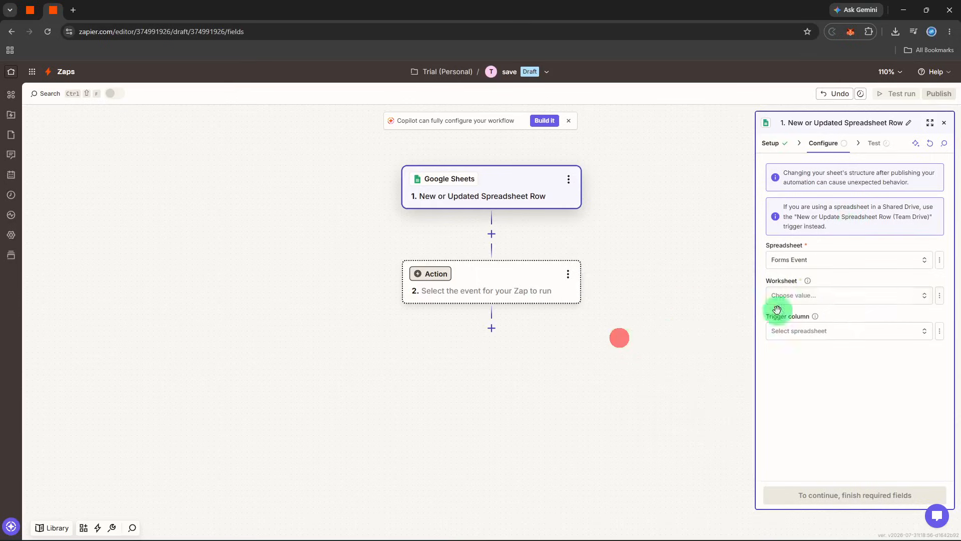
{"action": "left_click", "coordinate": [853, 297]}
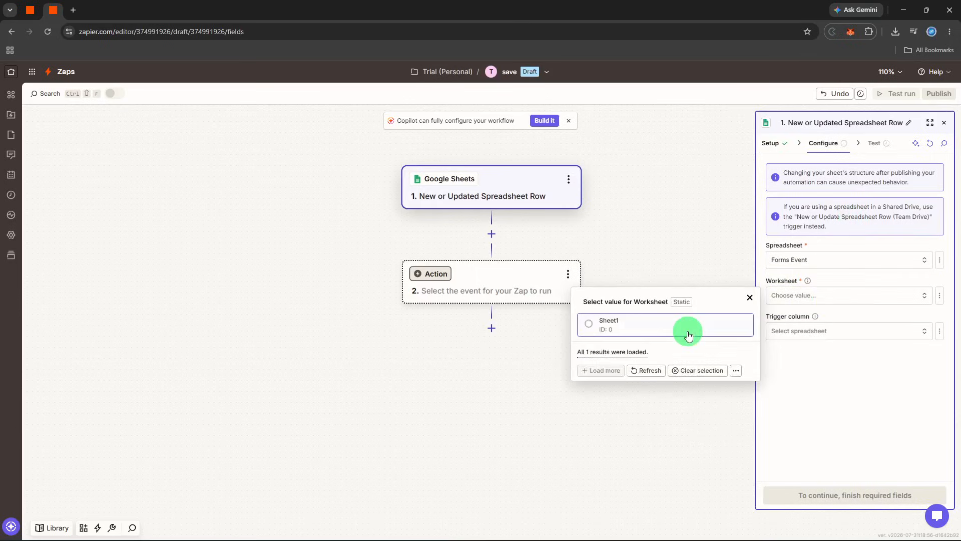
{"action": "left_click", "coordinate": [688, 335]}
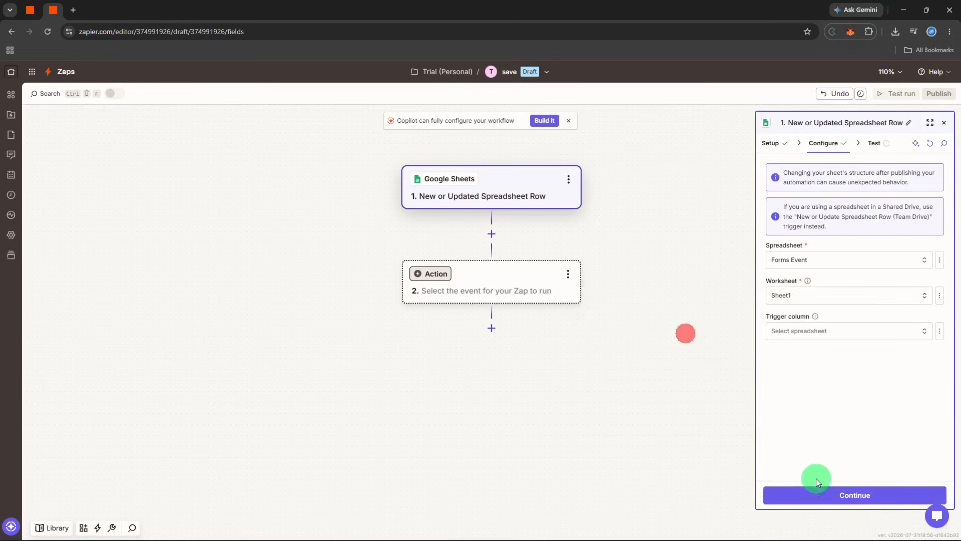
{"action": "left_click", "coordinate": [817, 494]}
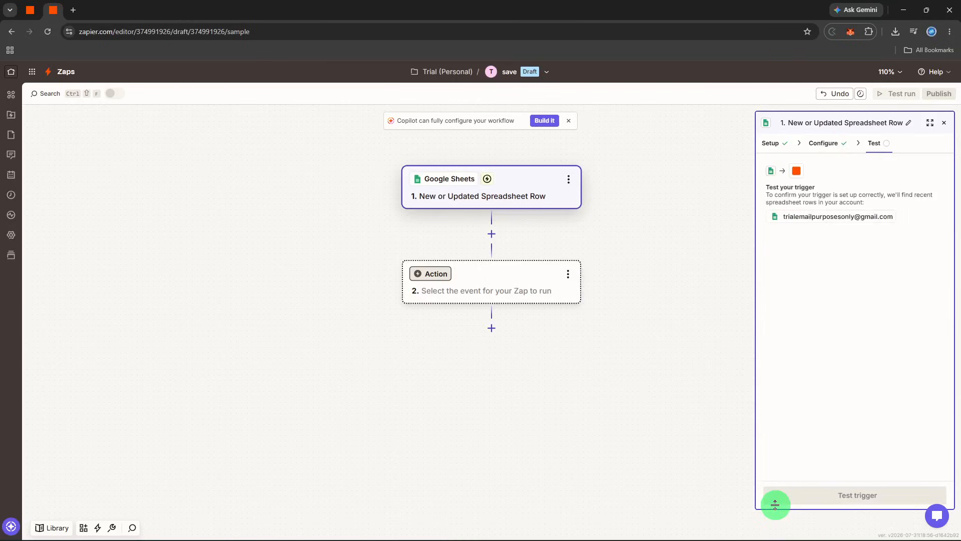
{"action": "left_click", "coordinate": [775, 504]}
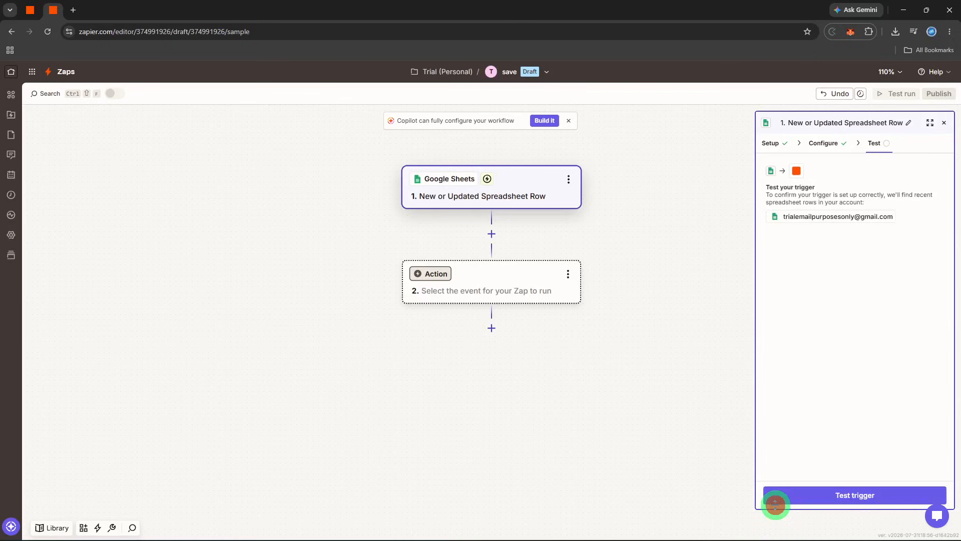
{"action": "left_click", "coordinate": [775, 496]}
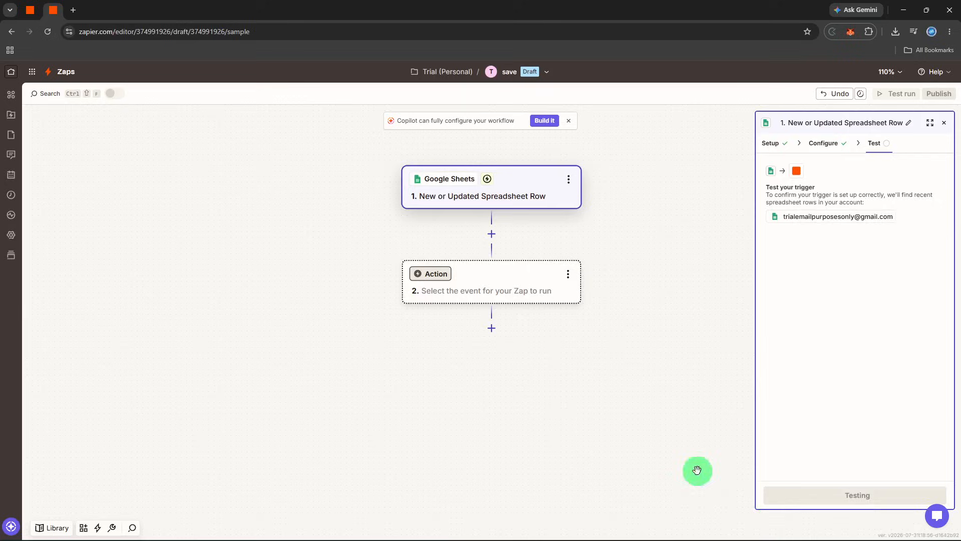
- Set the Zap's action to Slack with the Send Channel Message event, keeping the connected account
{"action": "left_click", "coordinate": [505, 292]}
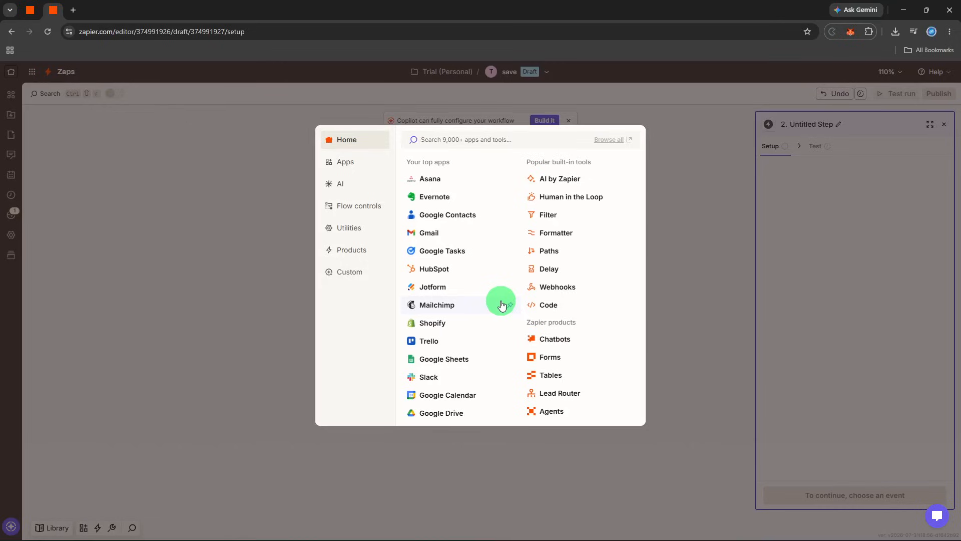
{"action": "type", "text": "slack"}
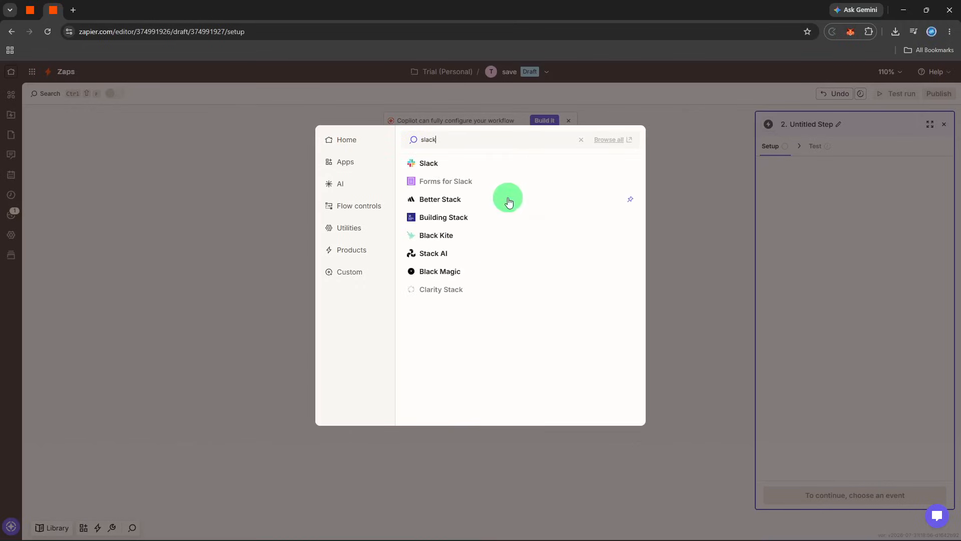
{"action": "left_click", "coordinate": [515, 169]}
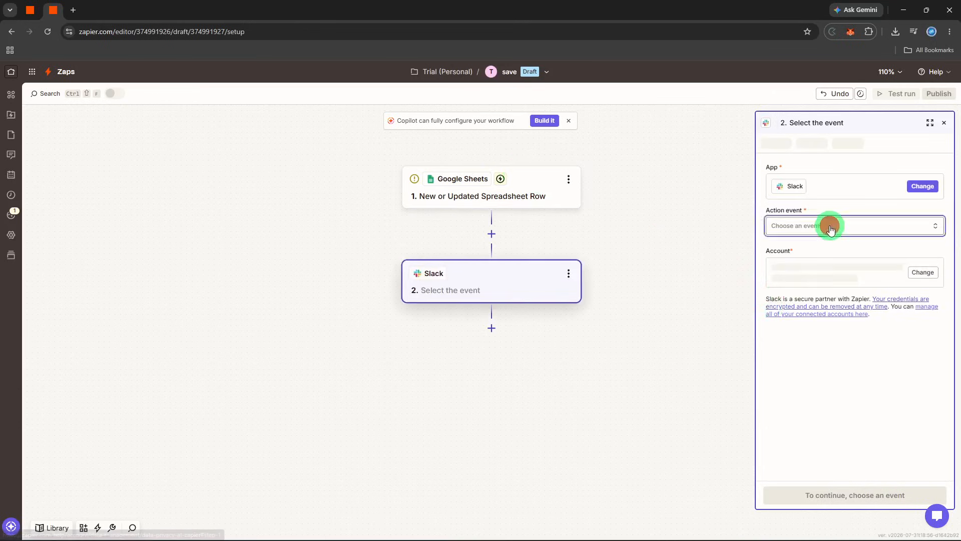
{"action": "left_click", "coordinate": [830, 229]}
{"action": "scroll", "coordinate": [680, 323], "scroll_direction": "down", "scroll_amount": 3}
{"action": "scroll", "coordinate": [681, 323], "scroll_direction": "down", "scroll_amount": 5}
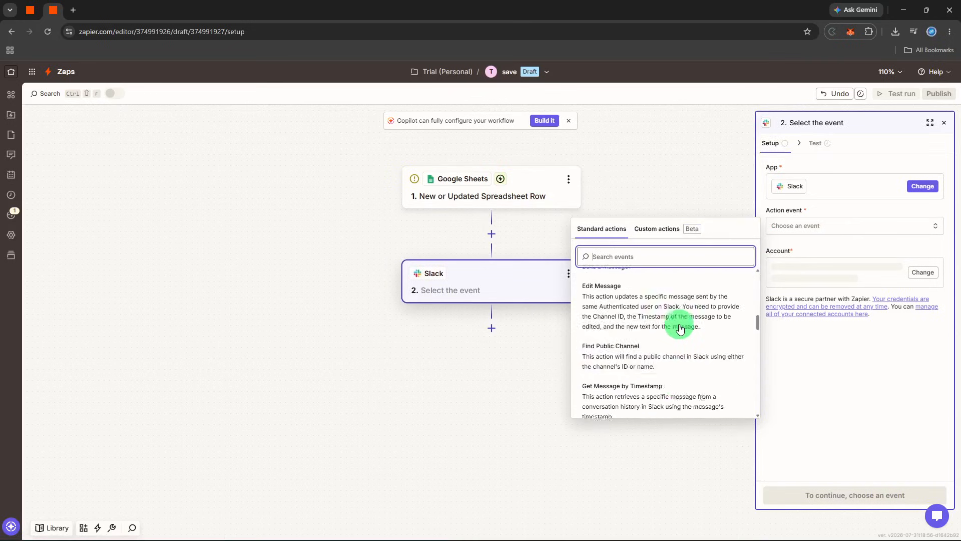
{"action": "scroll", "coordinate": [679, 329], "scroll_direction": "down", "scroll_amount": 6}
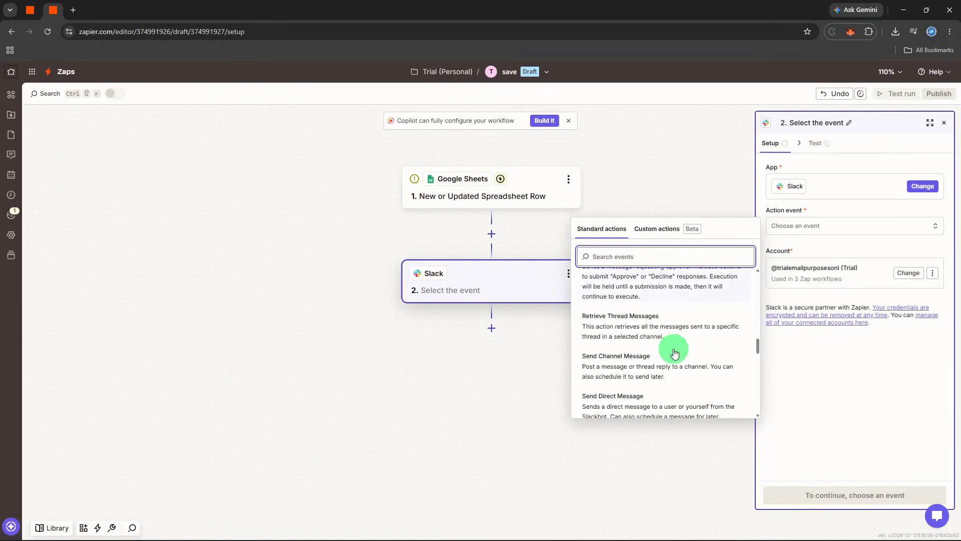
{"action": "left_click", "coordinate": [674, 352]}
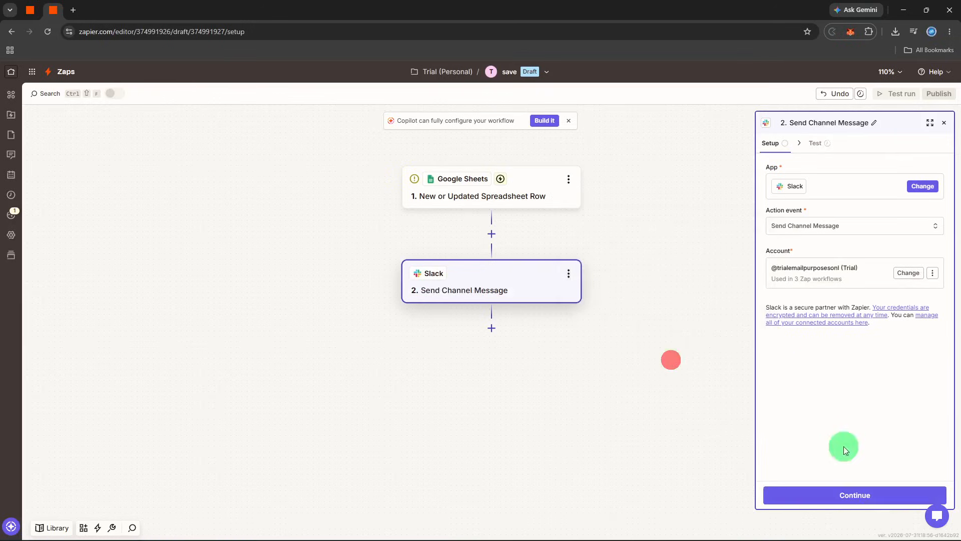
{"action": "left_click", "coordinate": [854, 498]}
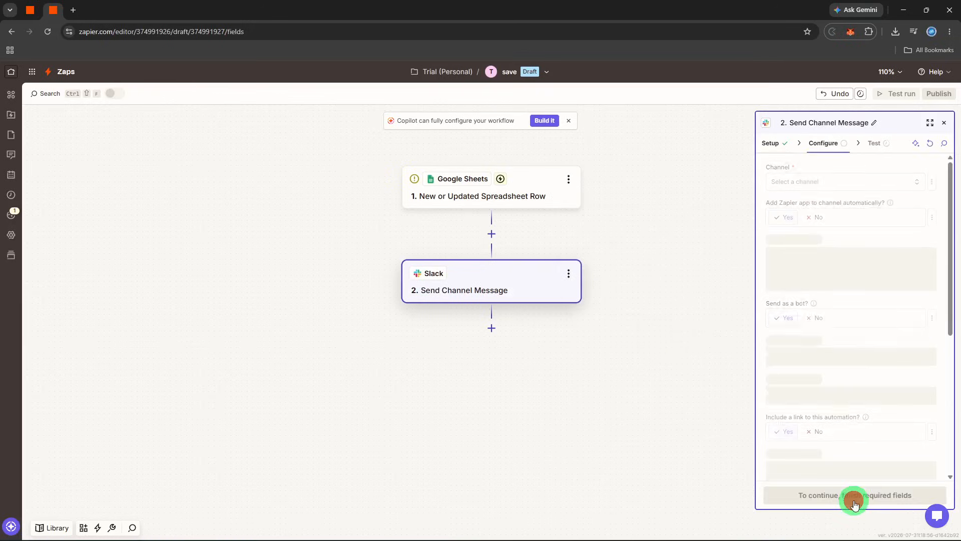
- Enter "static text" as the Slack message and choose No for the automation link, auto-expand links, username and channel name linking, and send channel message options
{"action": "left_click", "coordinate": [830, 276]}
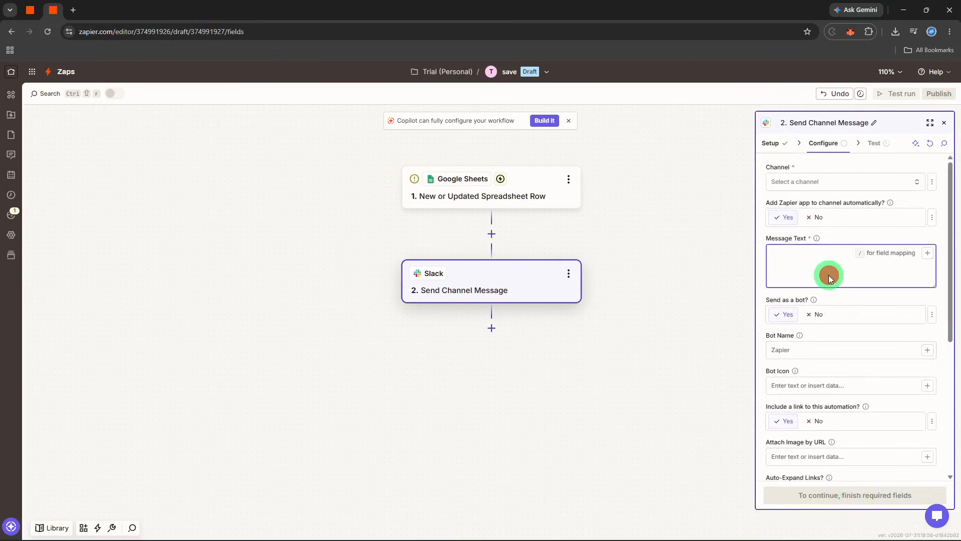
{"action": "type", "text": "static text"}
{"action": "scroll", "coordinate": [826, 330], "scroll_direction": "down", "scroll_amount": 2}
{"action": "left_click", "coordinate": [823, 321]}
{"action": "left_click", "coordinate": [815, 392]}
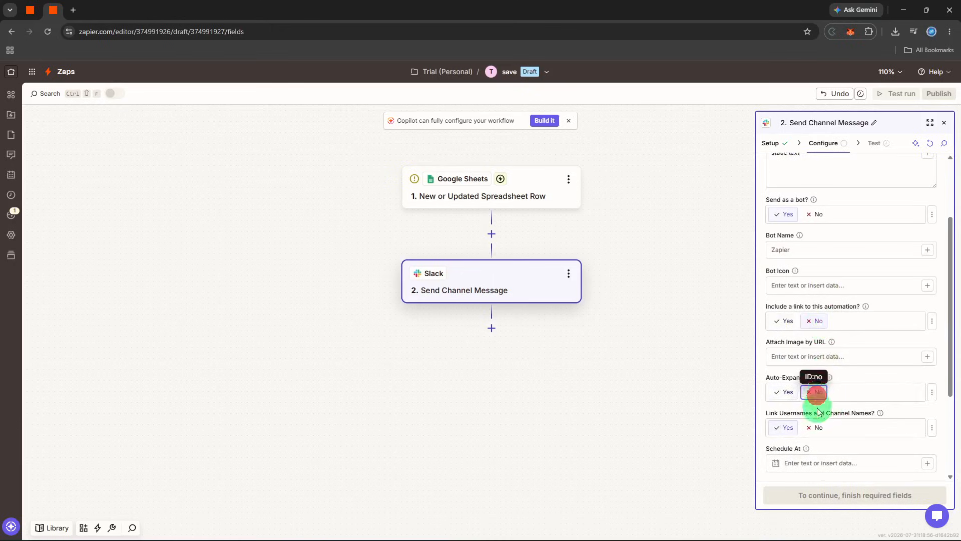
{"action": "left_click", "coordinate": [817, 427]}
{"action": "scroll", "coordinate": [818, 428], "scroll_direction": "down", "scroll_amount": 3}
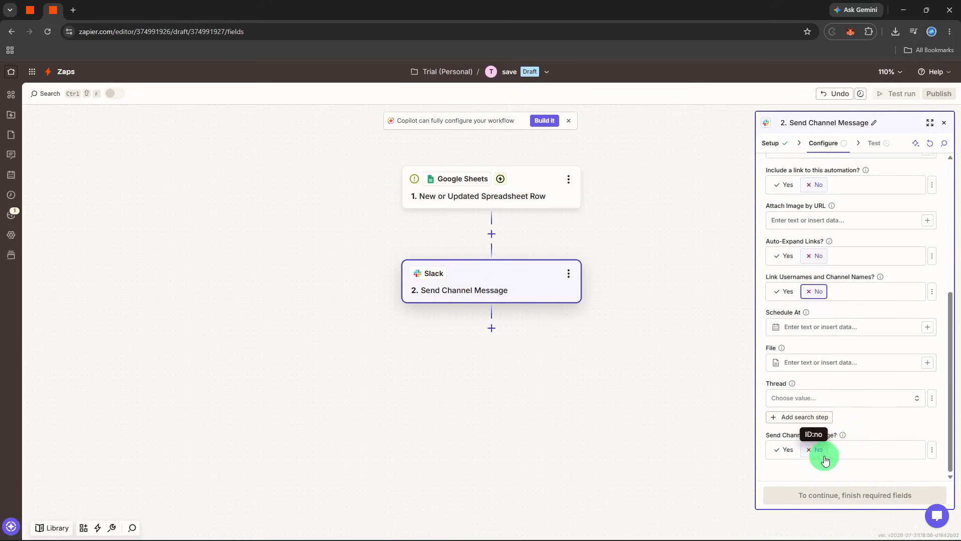
{"action": "left_click", "coordinate": [825, 459]}
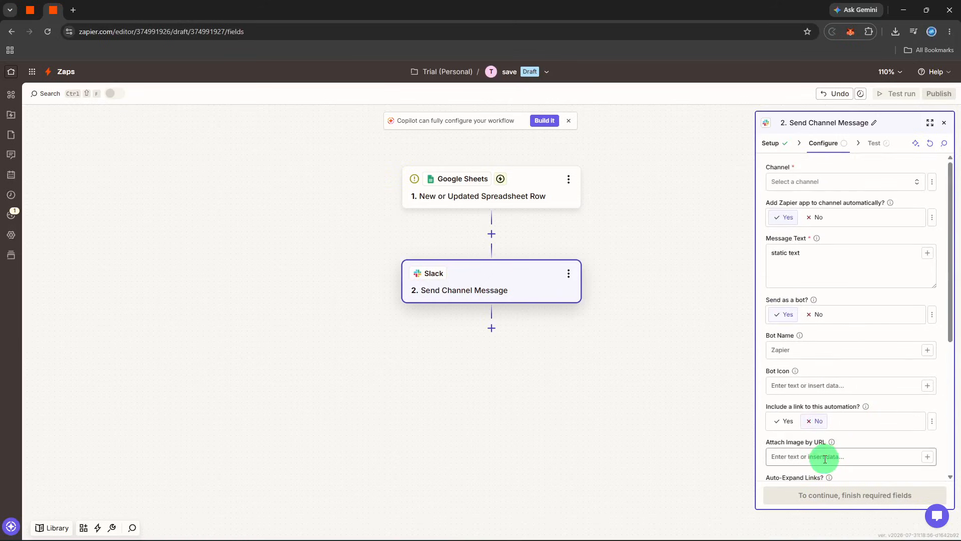
- Choose the social channel for the Slack message, test the action step, and close its settings
{"action": "left_click", "coordinate": [833, 177]}
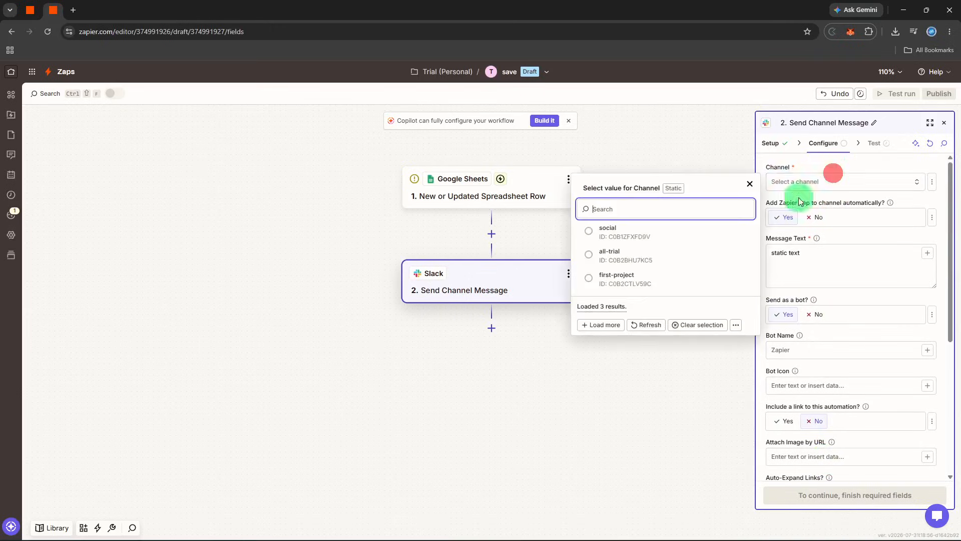
{"action": "left_click", "coordinate": [720, 229]}
{"action": "left_click", "coordinate": [903, 499]}
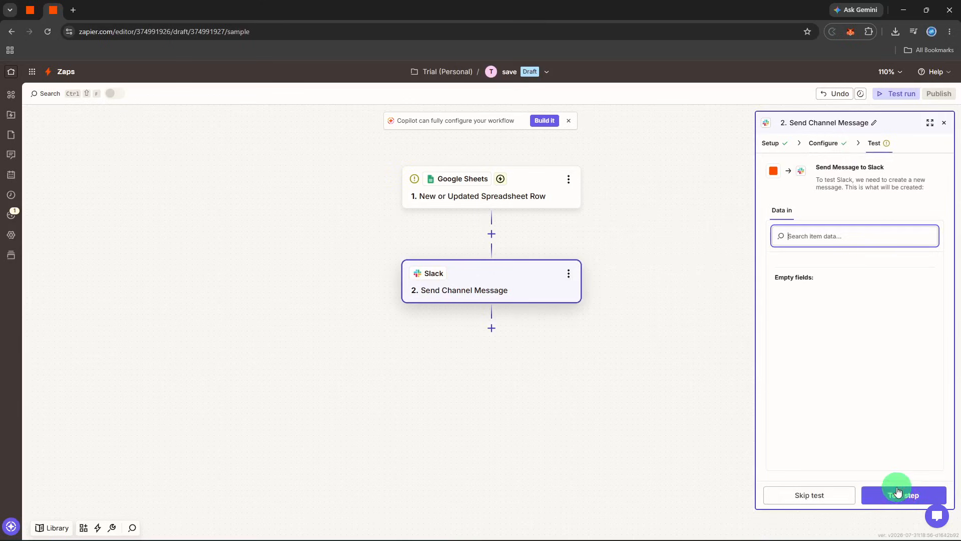
{"action": "left_click", "coordinate": [897, 492]}
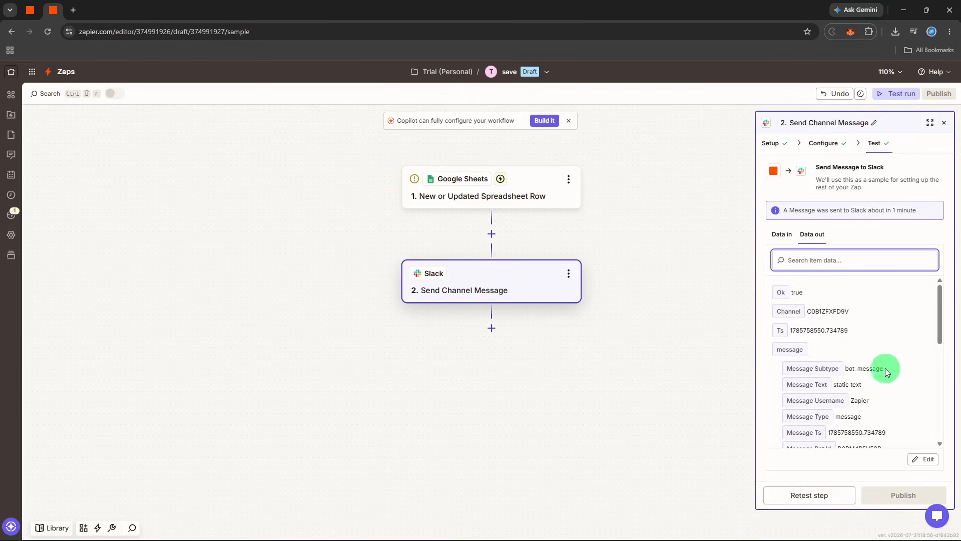
{"action": "left_click", "coordinate": [946, 123]}
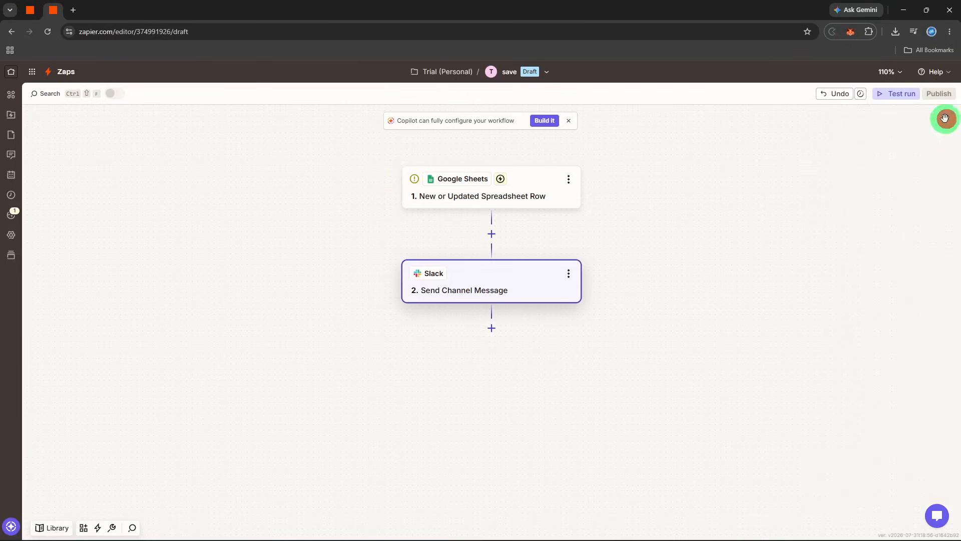